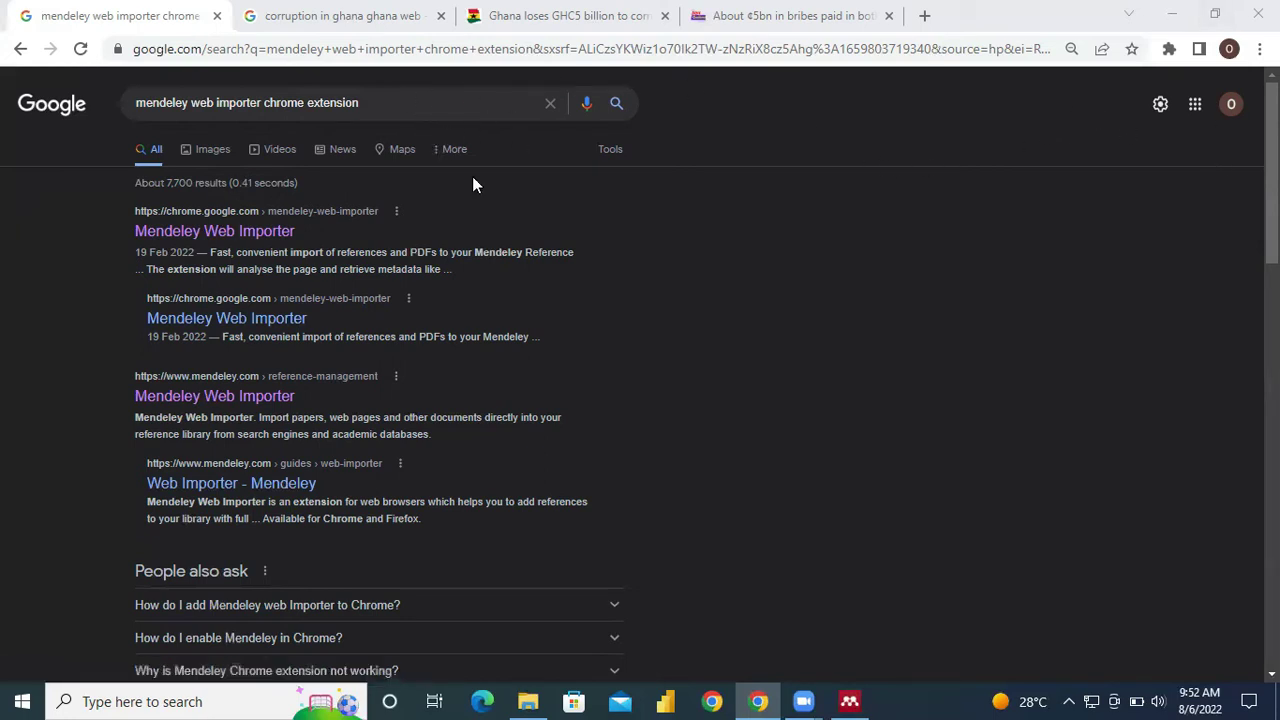
click(435, 110)
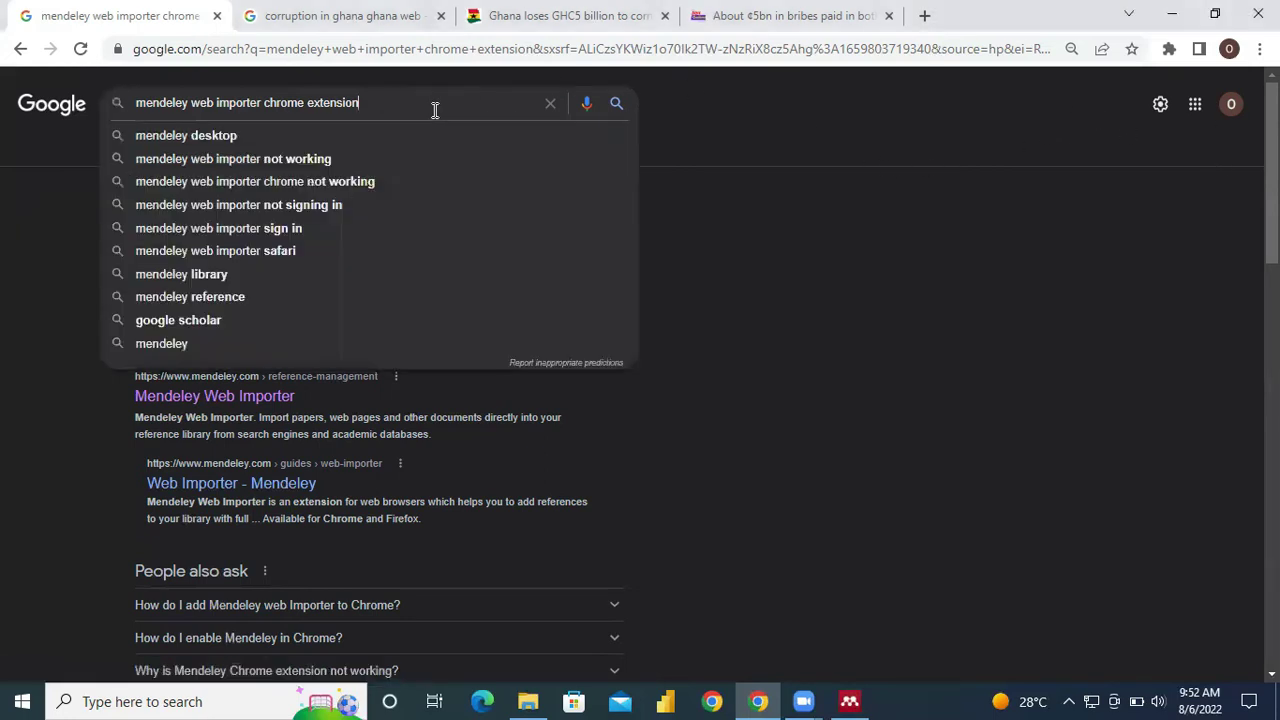
key(BackSpace)
key(BackSpace)
key(BackSpace)
key(BackSpace)
key(BackSpace)
key(BackSpace)
key(BackSpace)
key(BackSpace)
key(BackSpace)
key(BackSpace)
key(BackSpace)
key(BackSpace)
key(BackSpace)
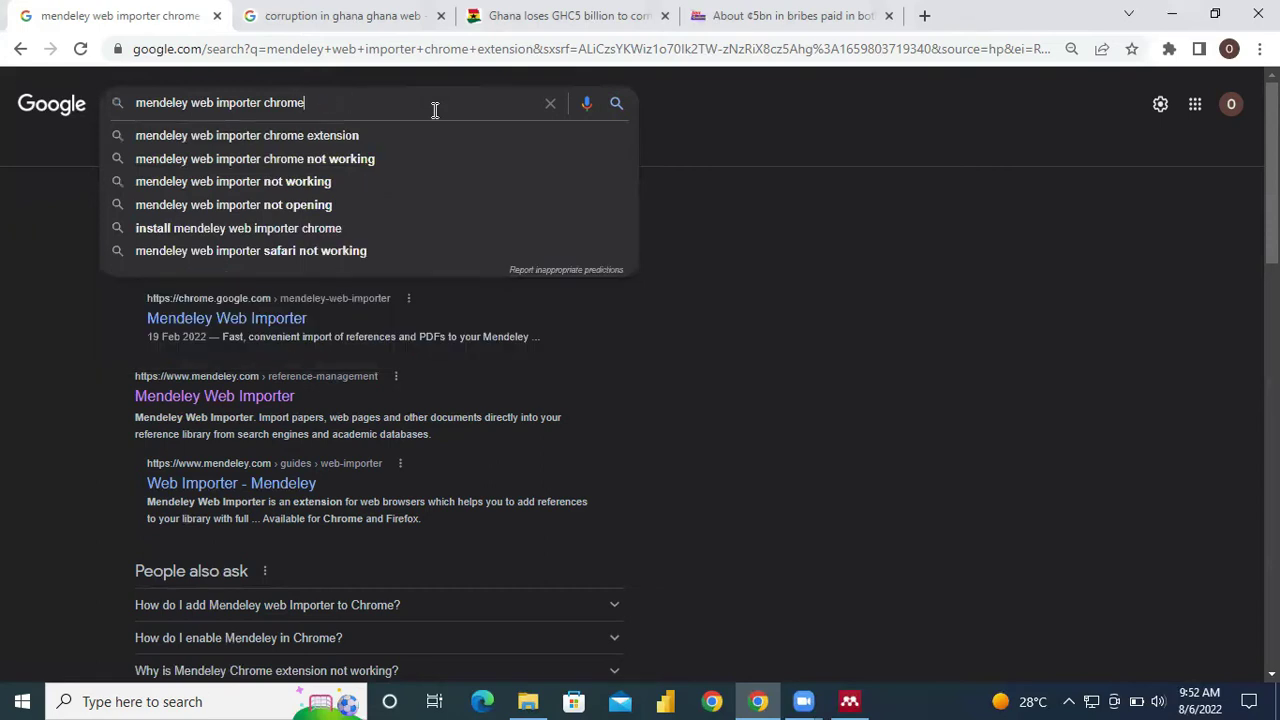
key(BackSpace)
key(BackSpace)
key(BackSpace)
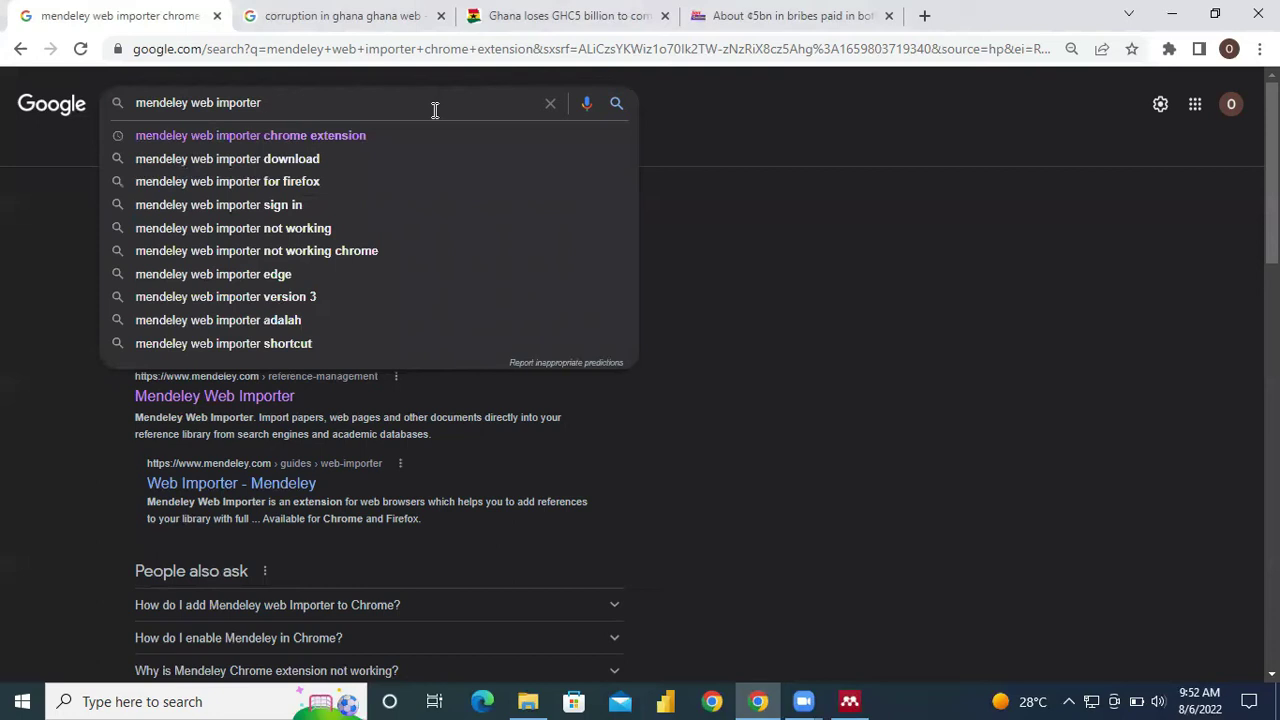
click(351, 137)
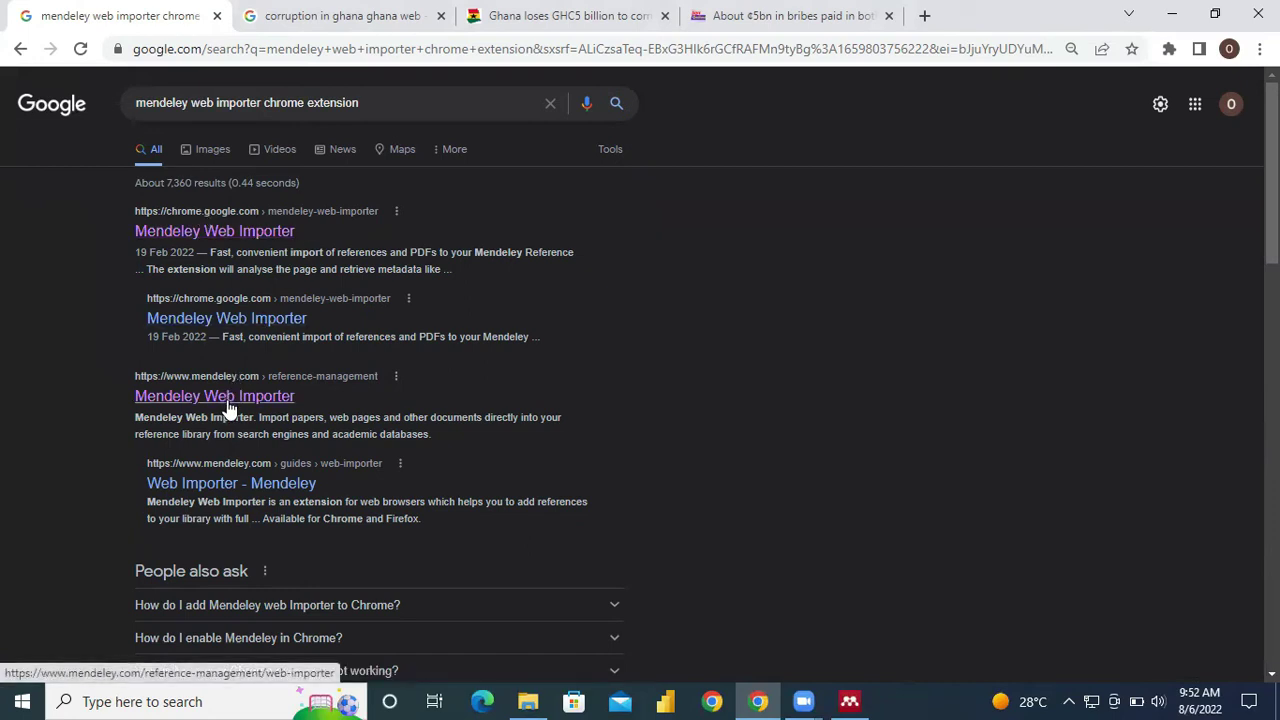
Open the Chrome Web Store result for Mendeley Web Importer in a new tab and preview it.
right_click(262, 232)
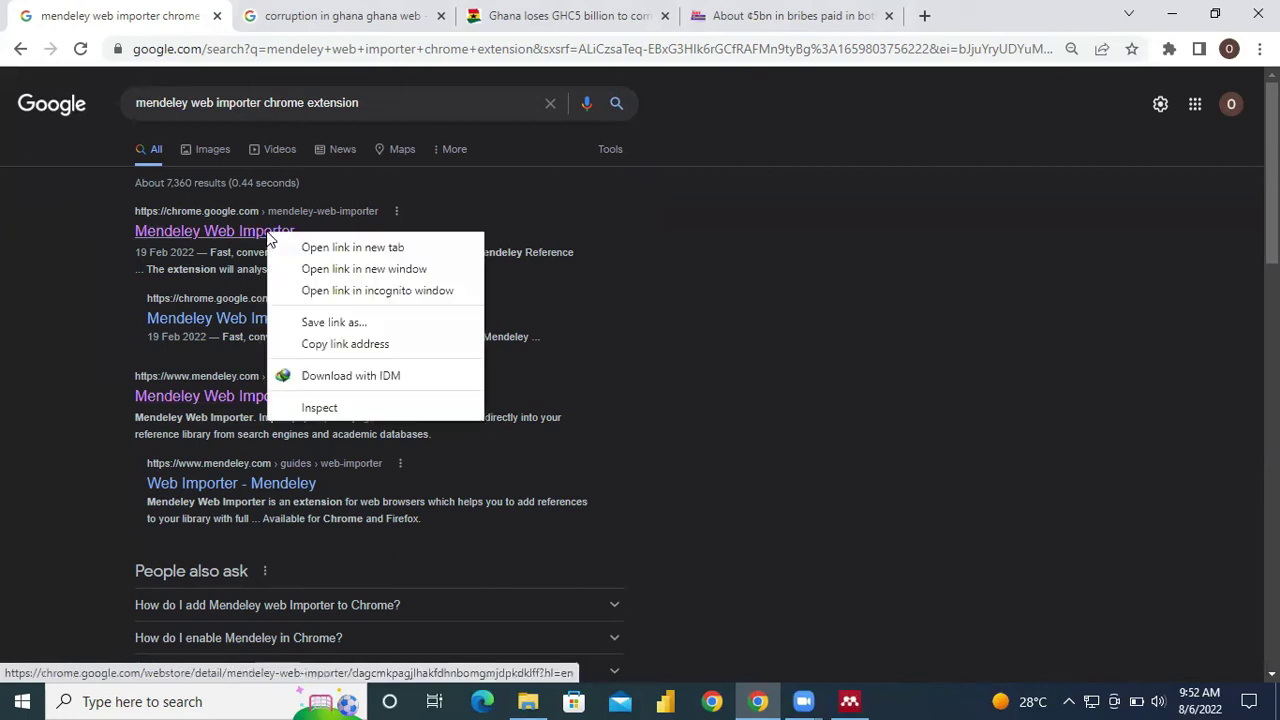
click(361, 250)
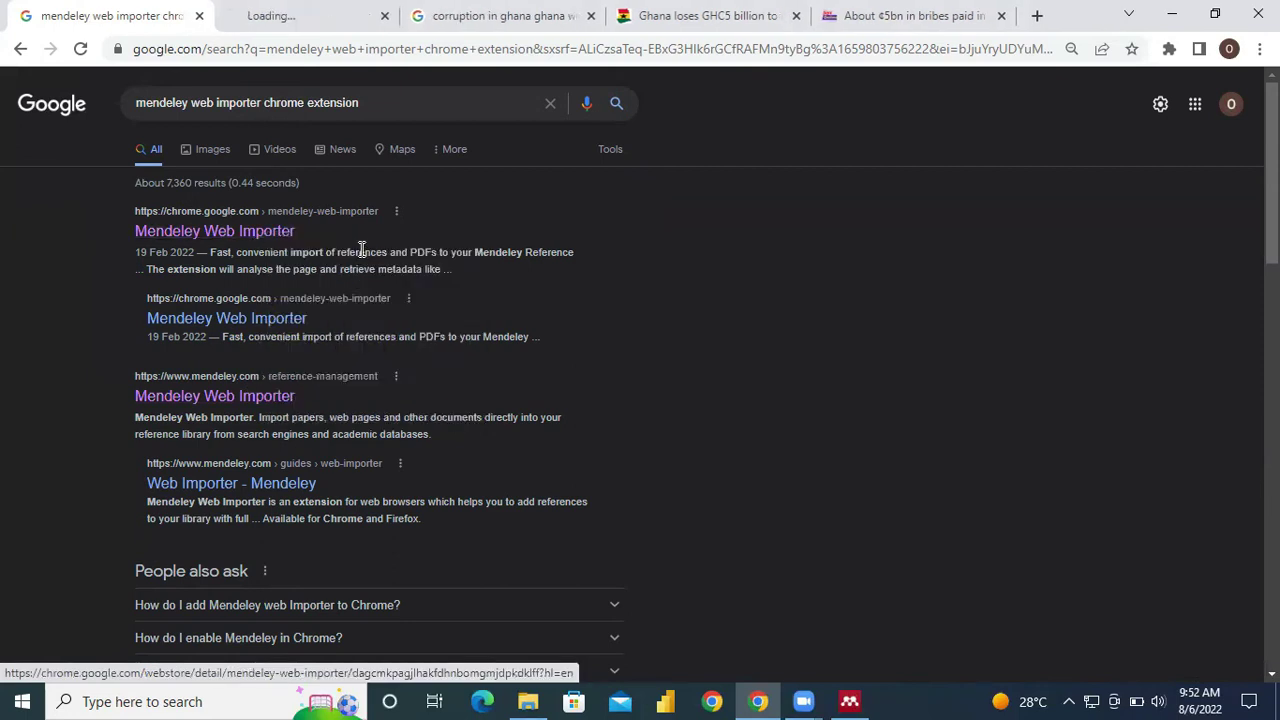
click(308, 16)
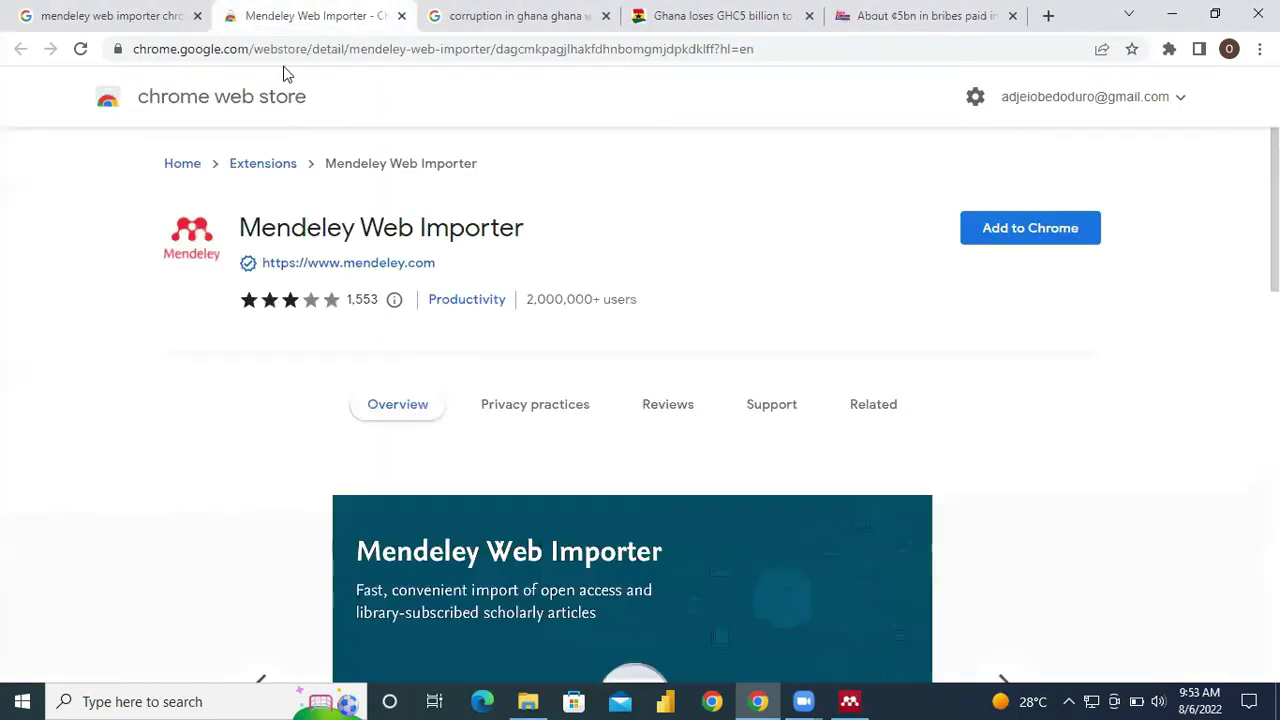
click(129, 16)
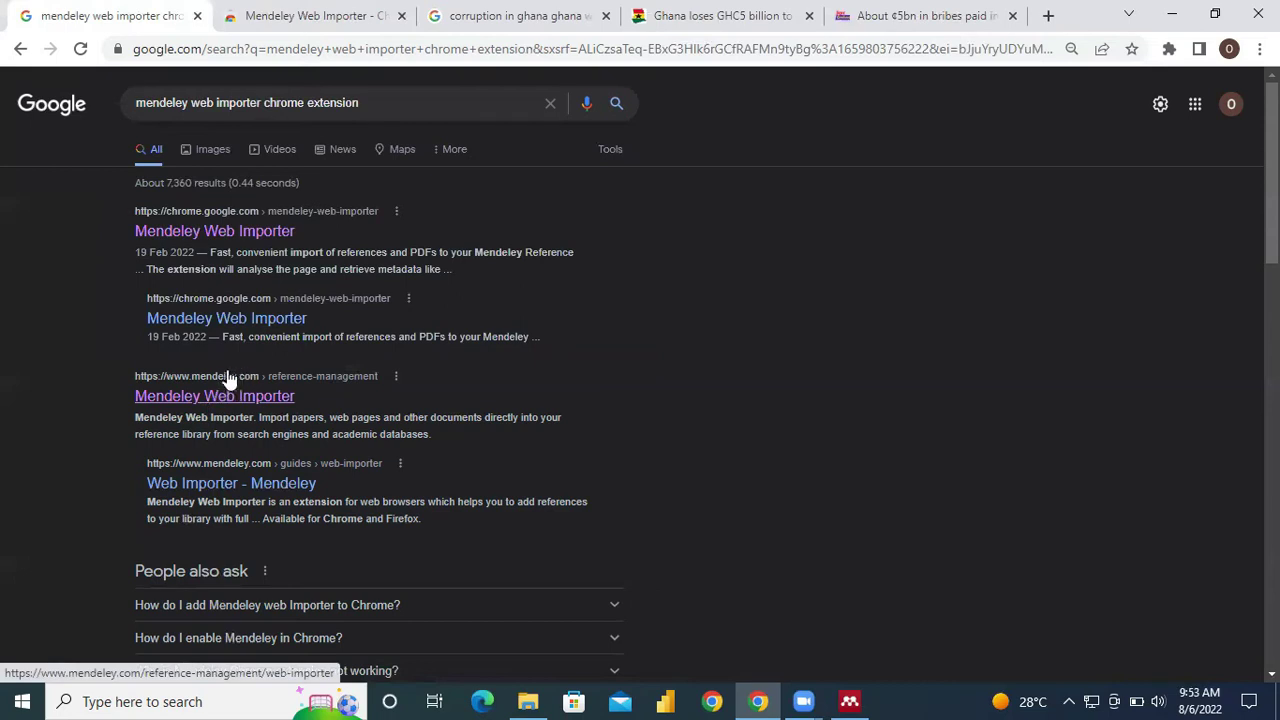
Open Mendeley's Web Importer page from the mendeley.com result and follow Get Web Importer for Chrome.
right_click(216, 400)
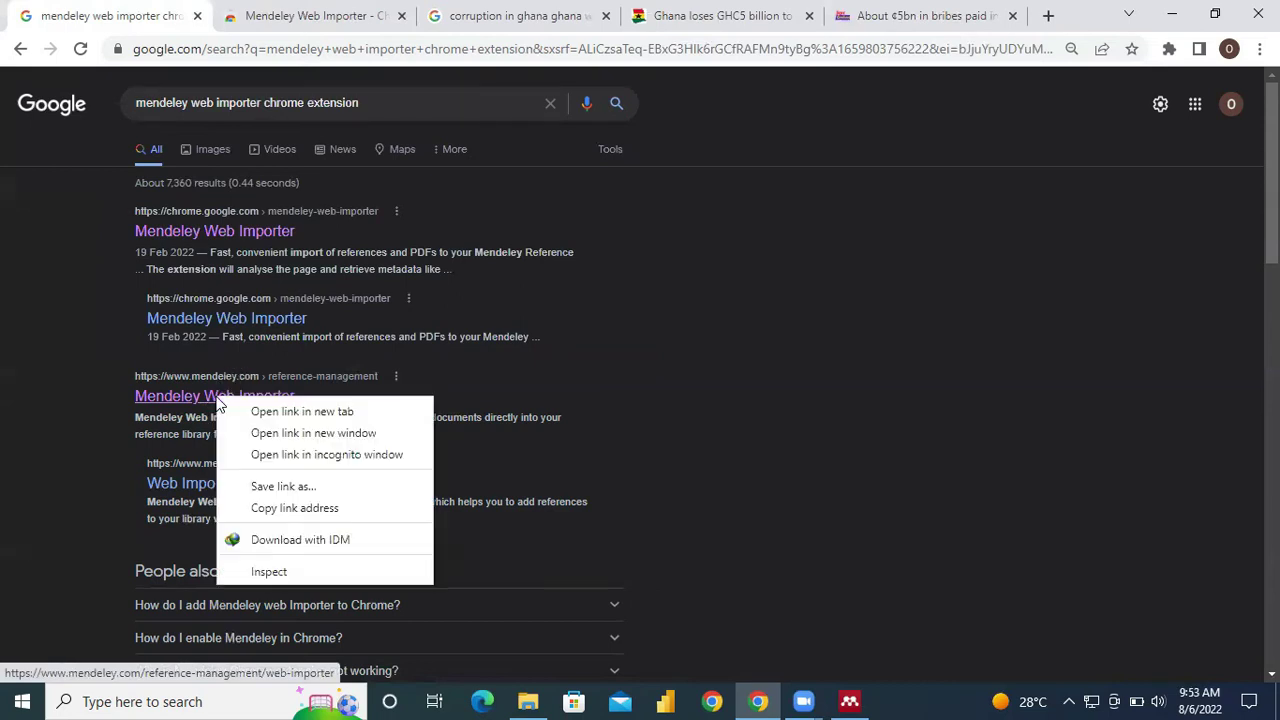
click(296, 410)
click(430, 16)
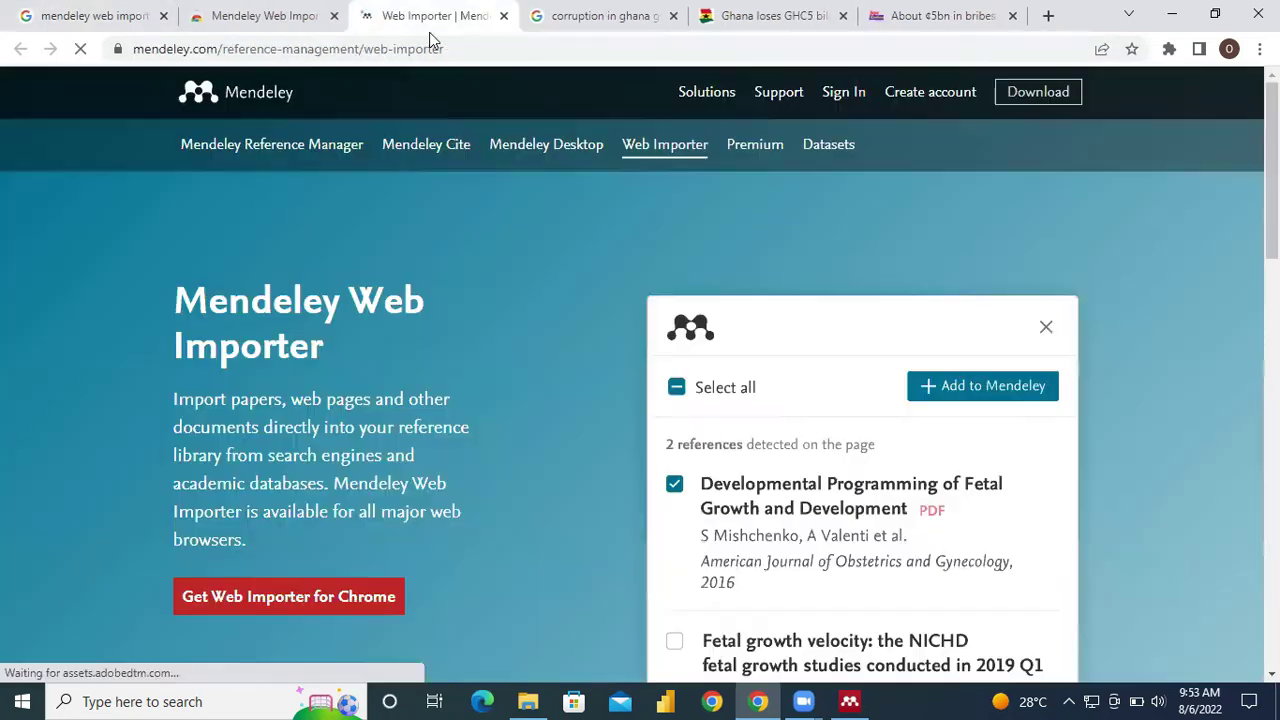
scroll(396, 513, down, 2)
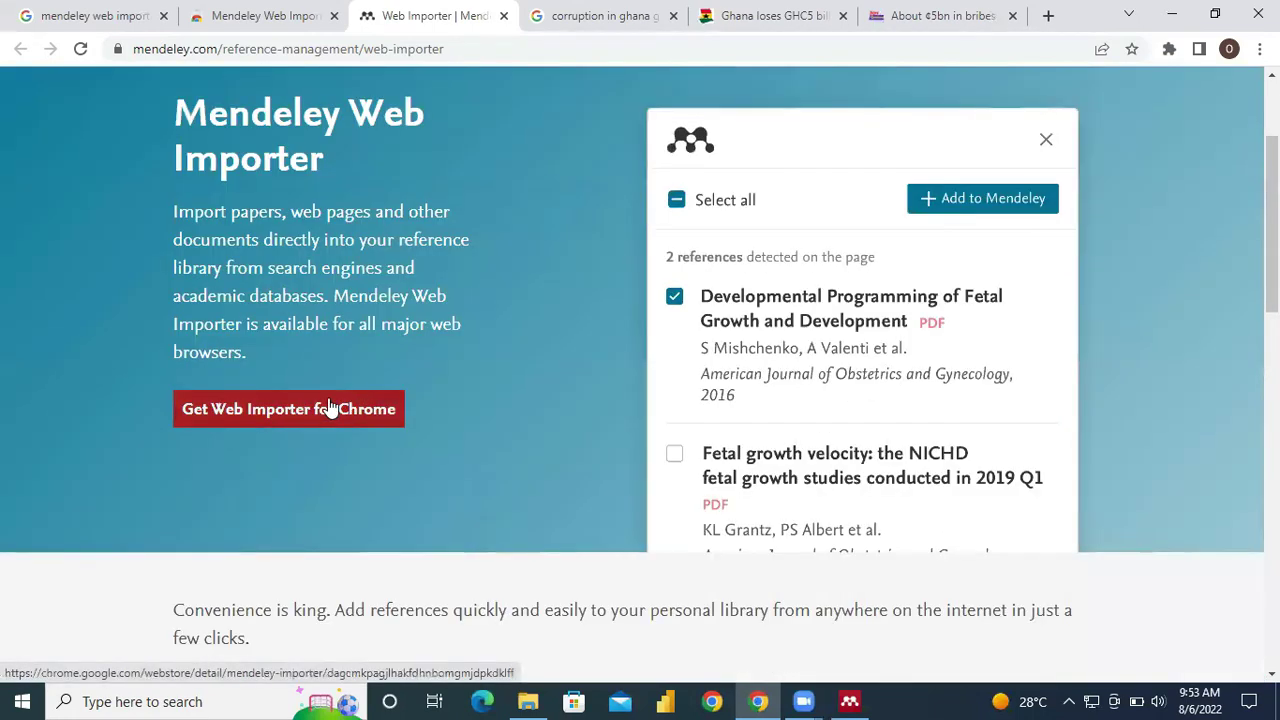
click(100, 15)
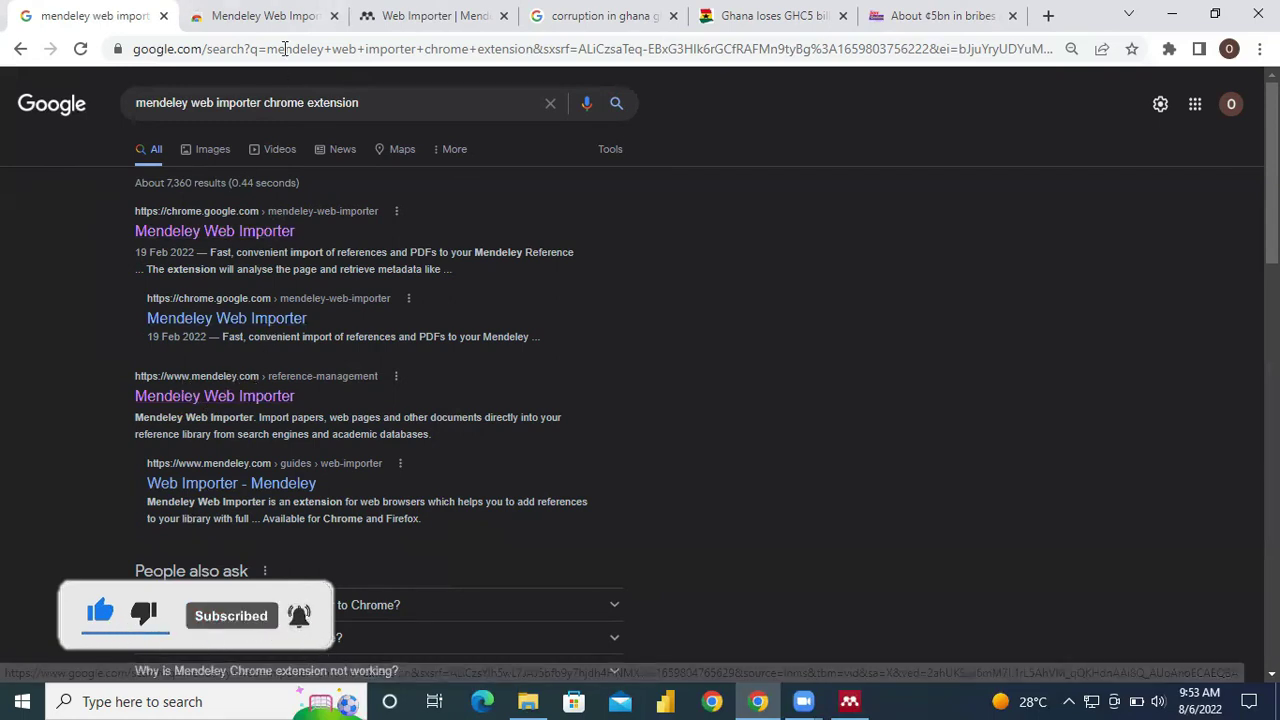
click(404, 22)
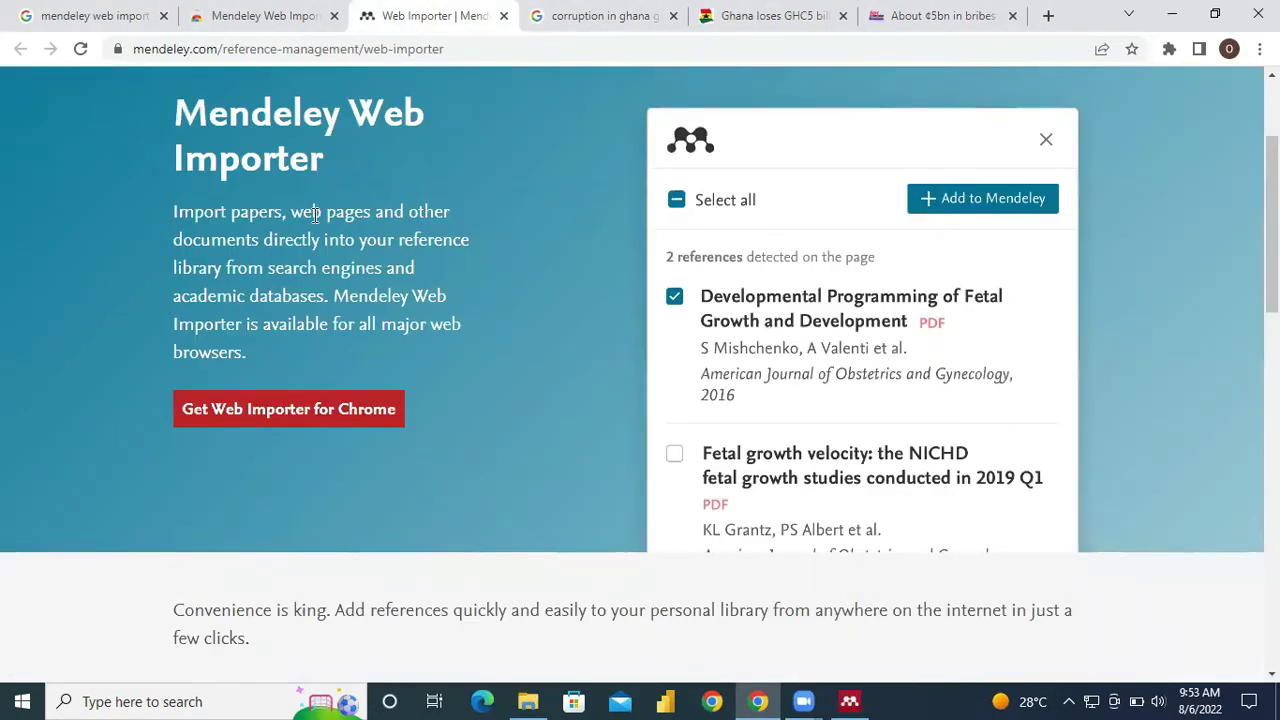
click(310, 418)
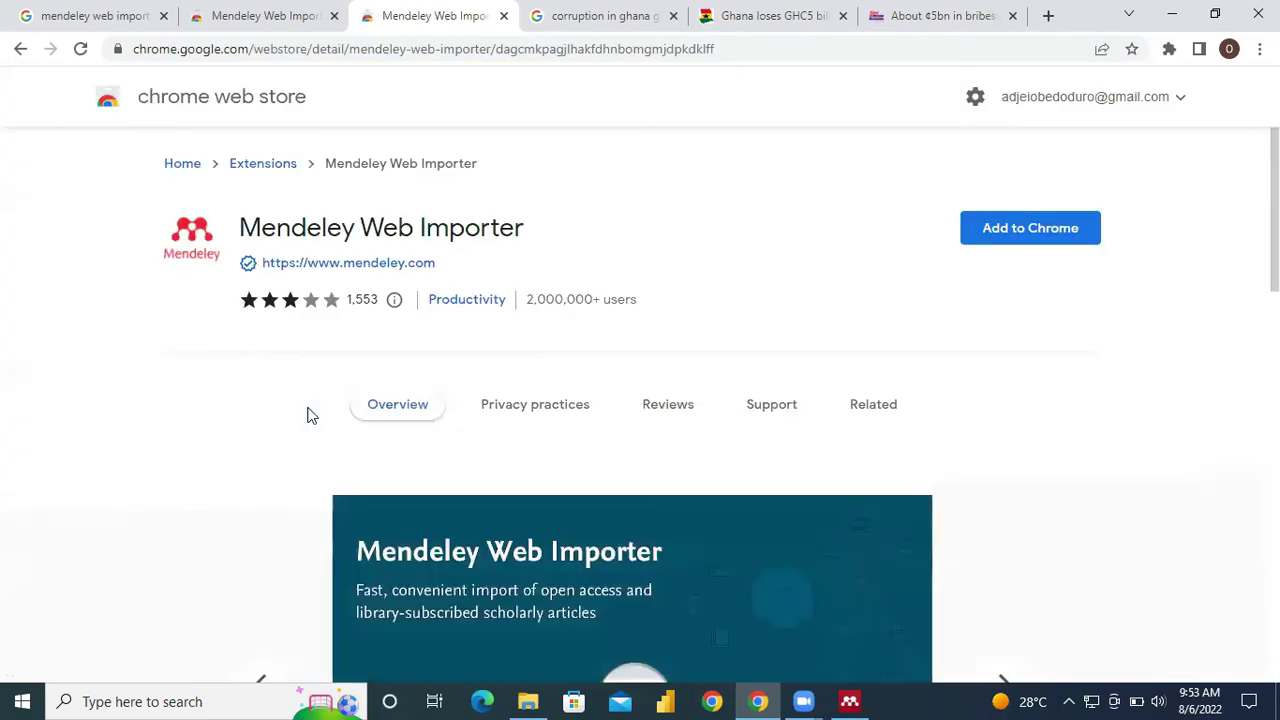
Add Mendeley Web Importer to Chrome from its store listing and confirm with Add extension.
click(214, 16)
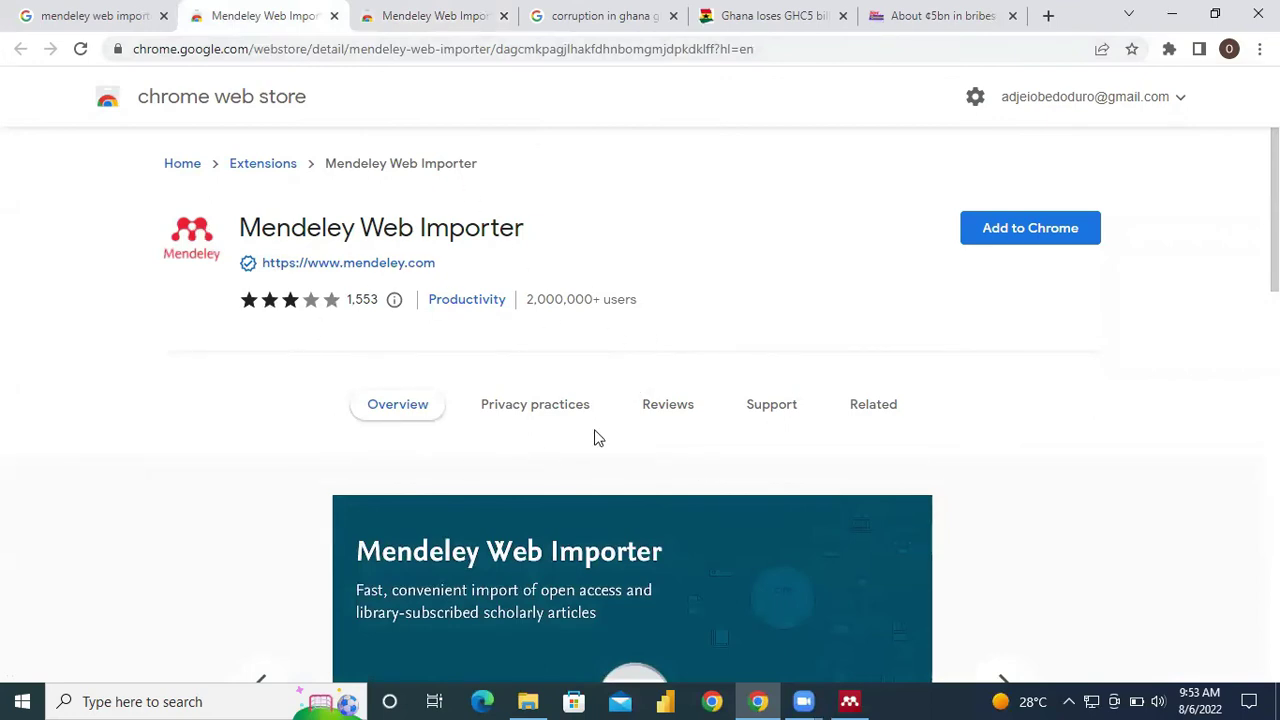
key(ctrl+Tab)
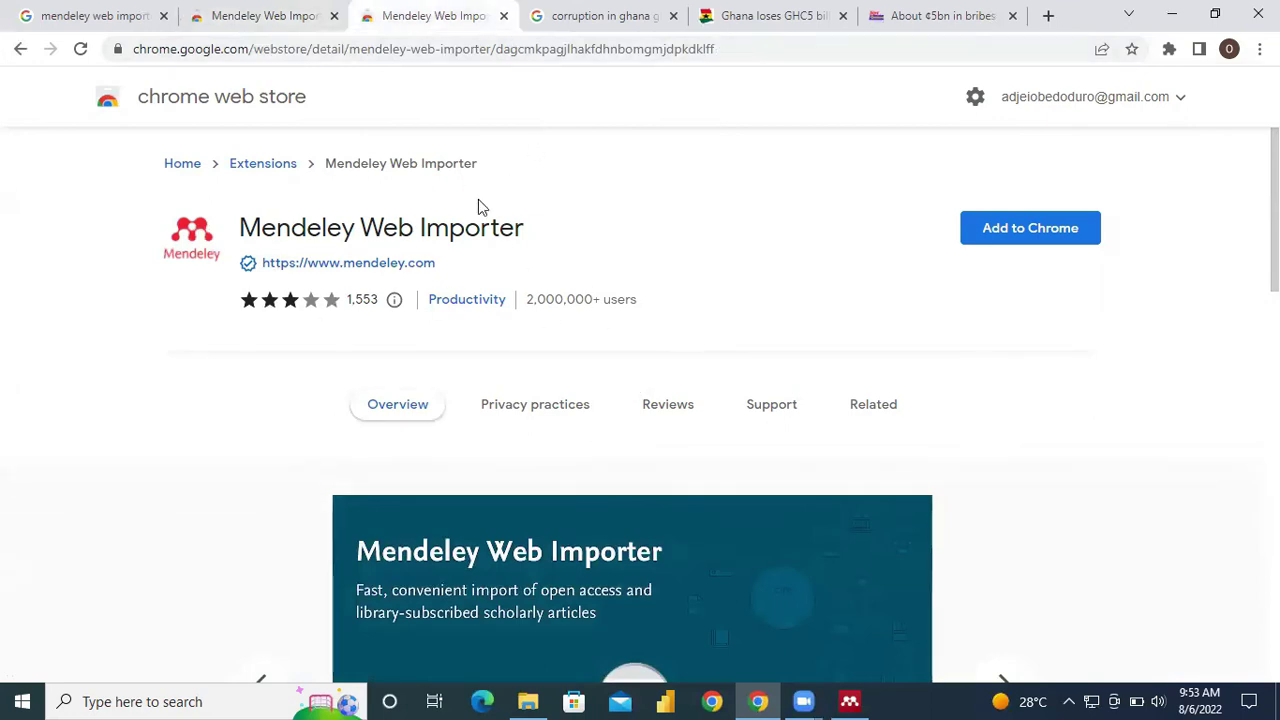
click(995, 230)
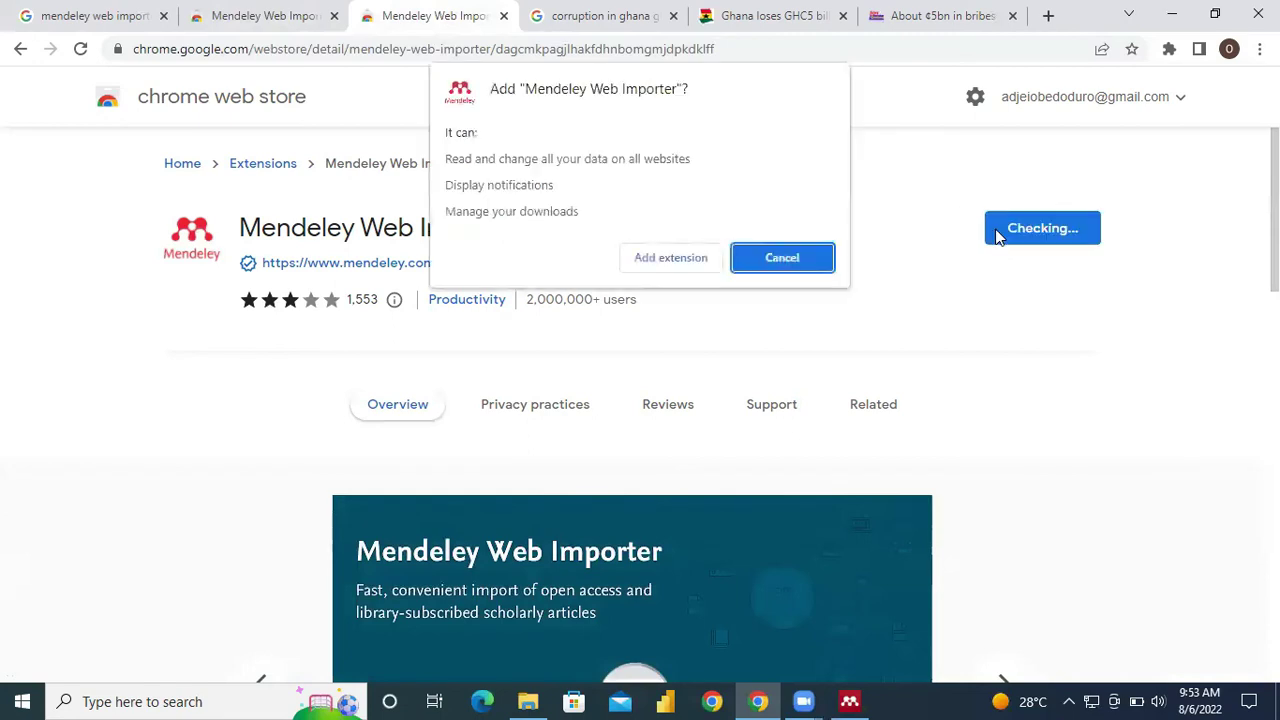
click(660, 261)
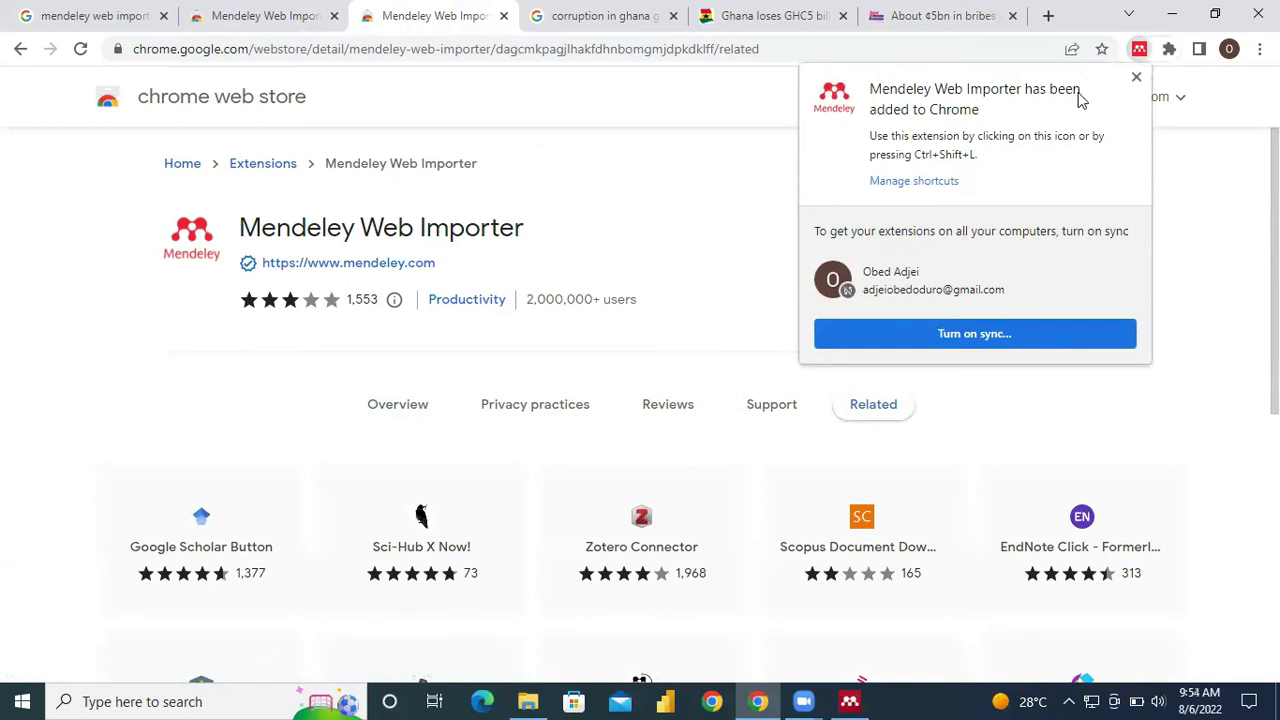
Close the 'added to Chrome' notice and check Mendeley Web Importer in the Extensions menu.
click(1135, 79)
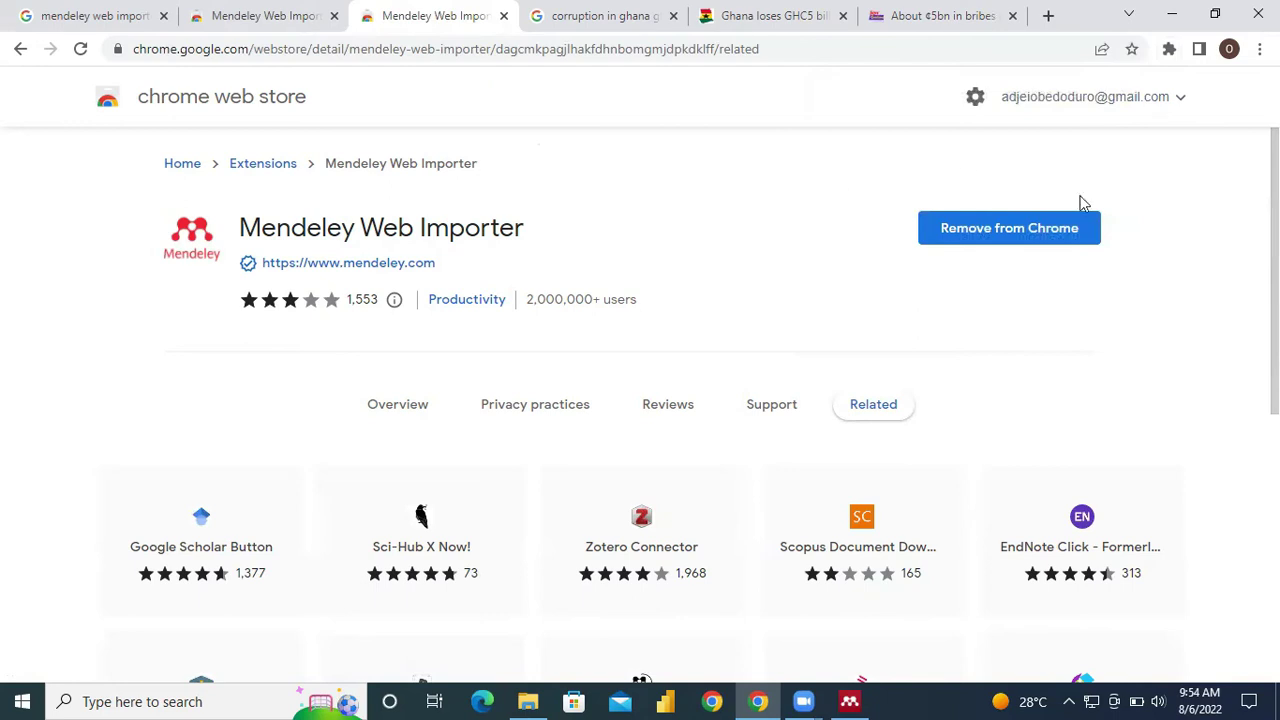
click(1171, 52)
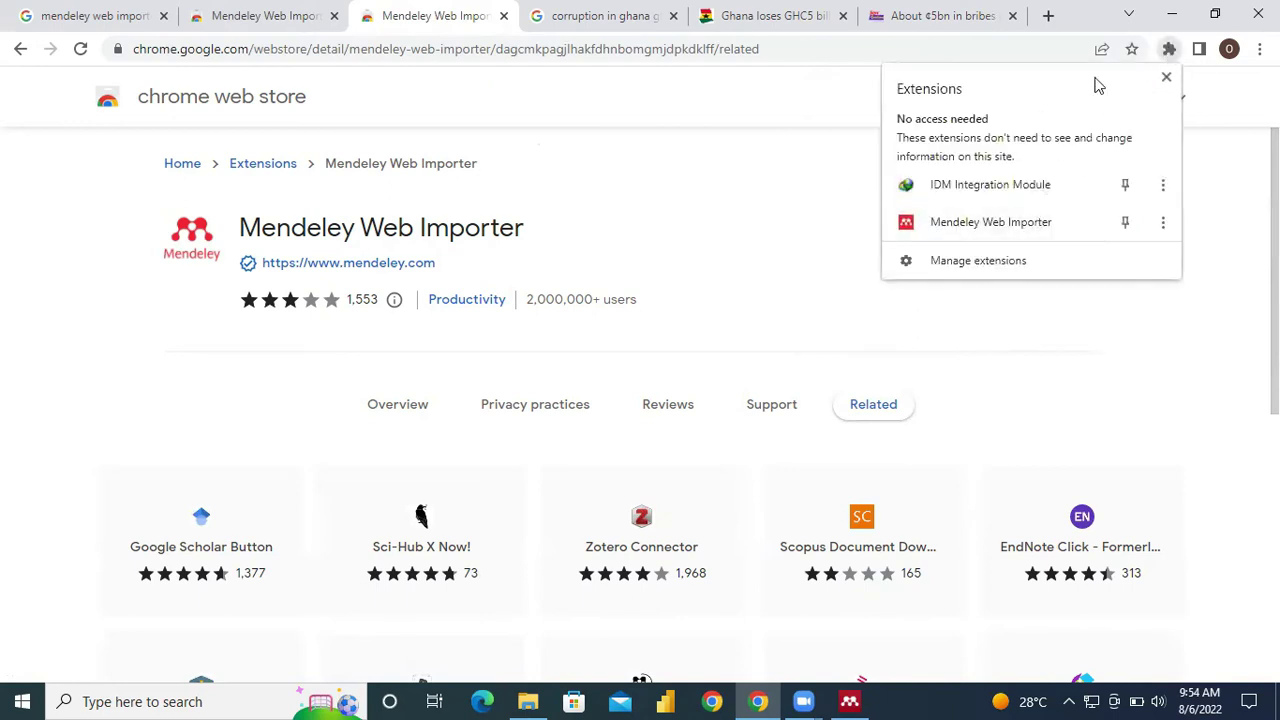
click(1170, 55)
click(1171, 57)
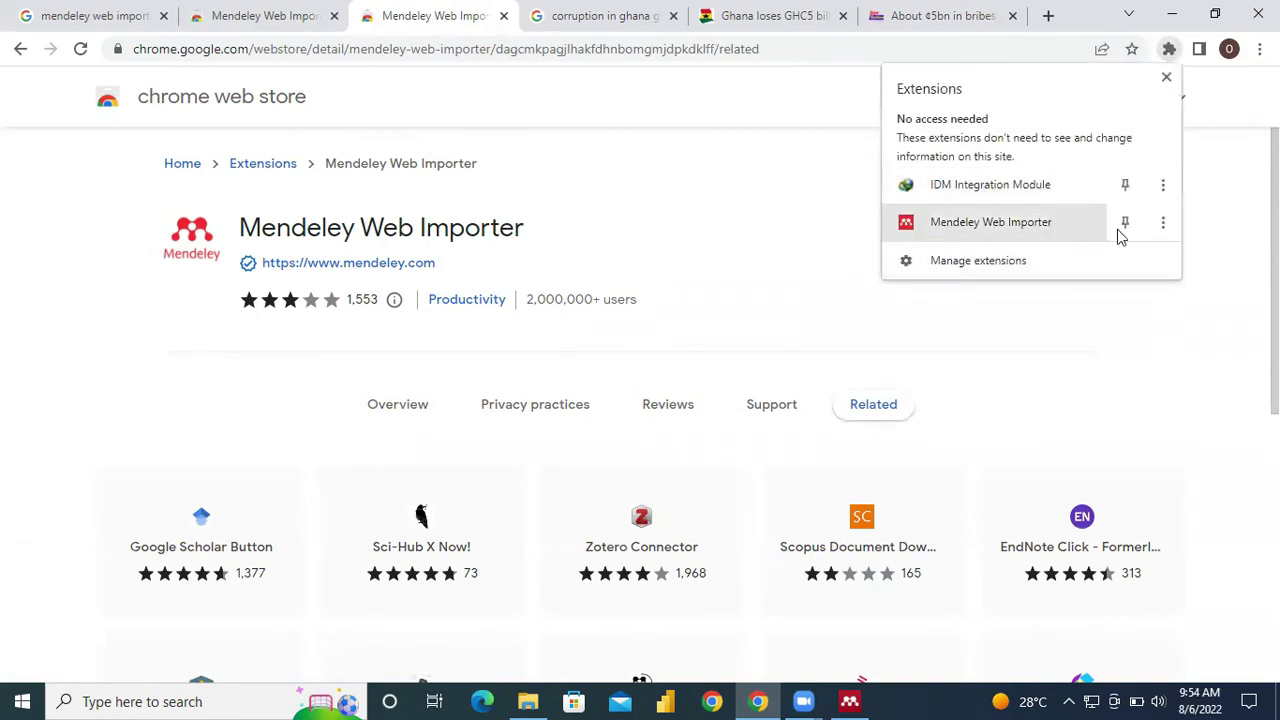
click(1162, 230)
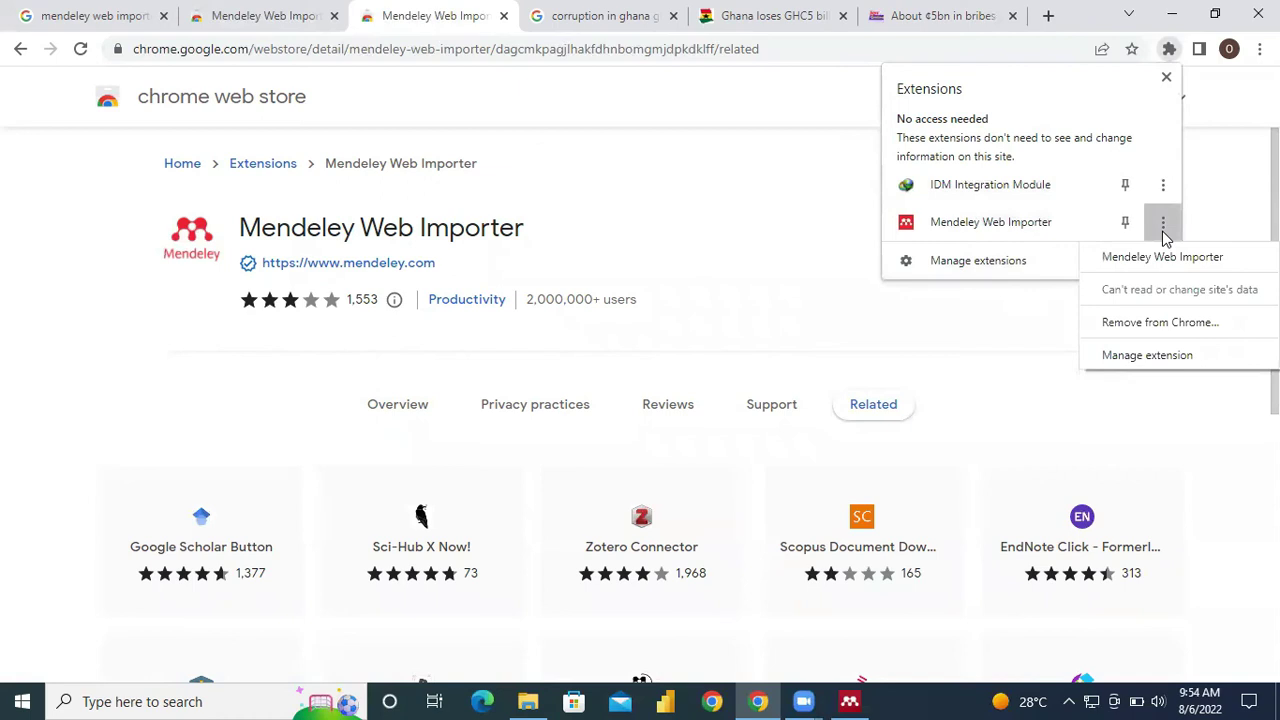
click(776, 226)
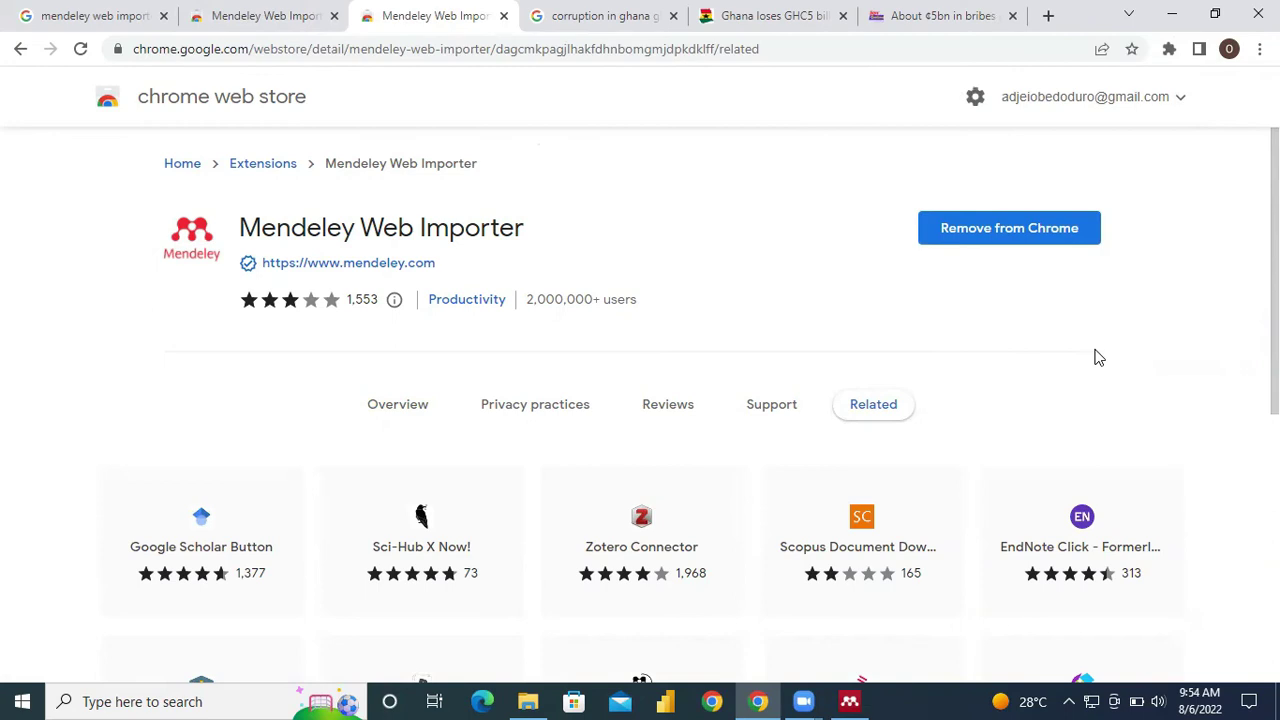
Go to the 'About ¢5bn in bribes' Joy Online article tab and glance at the Extensions menu.
click(937, 28)
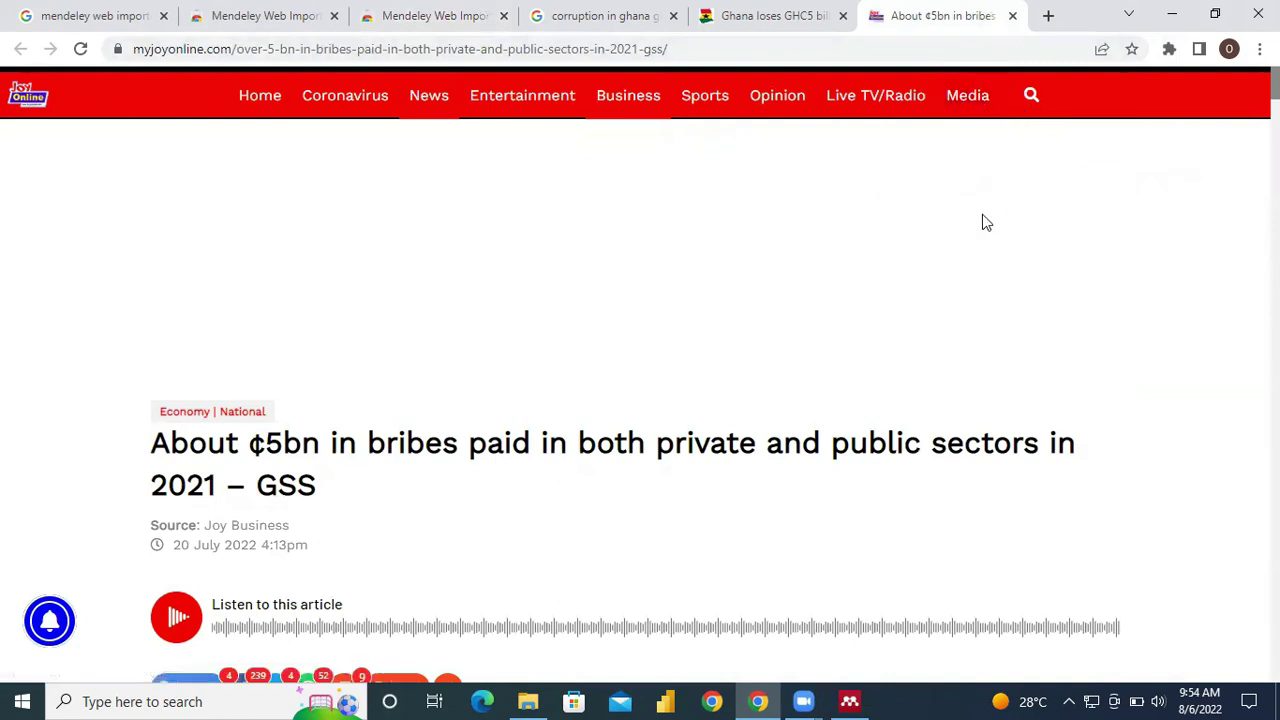
right_click(898, 400)
click(758, 295)
click(1168, 52)
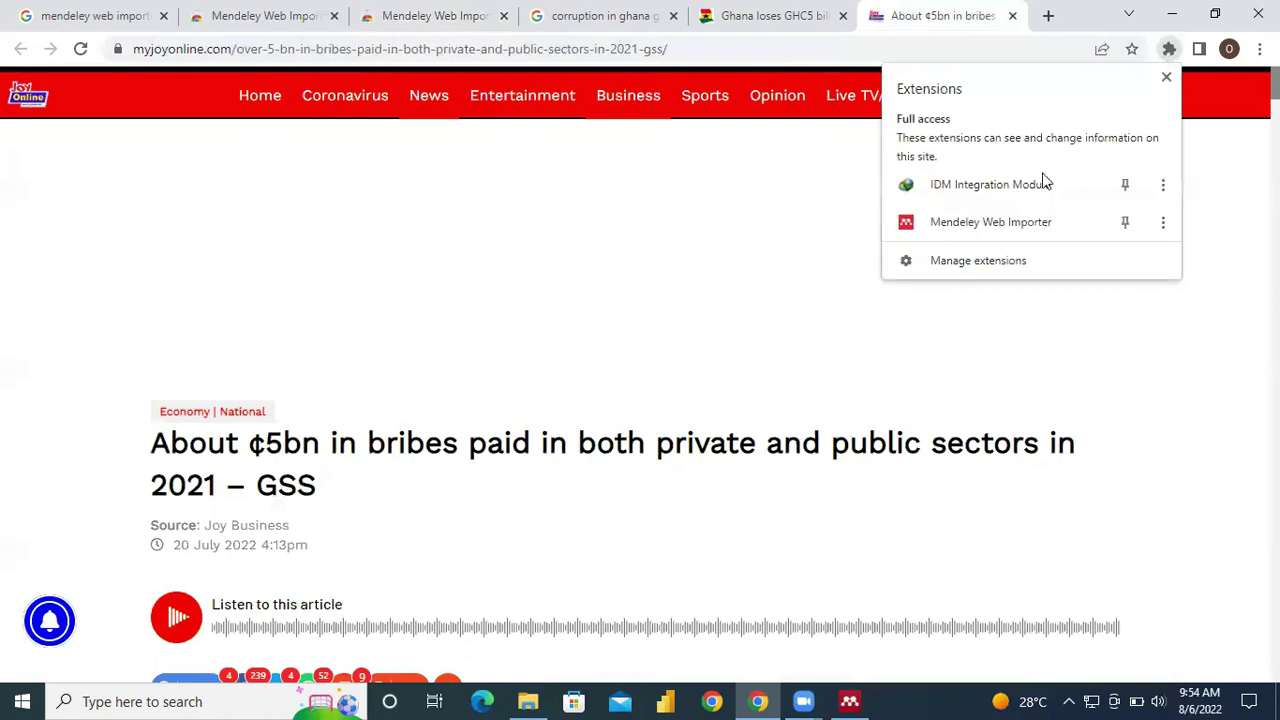
click(995, 228)
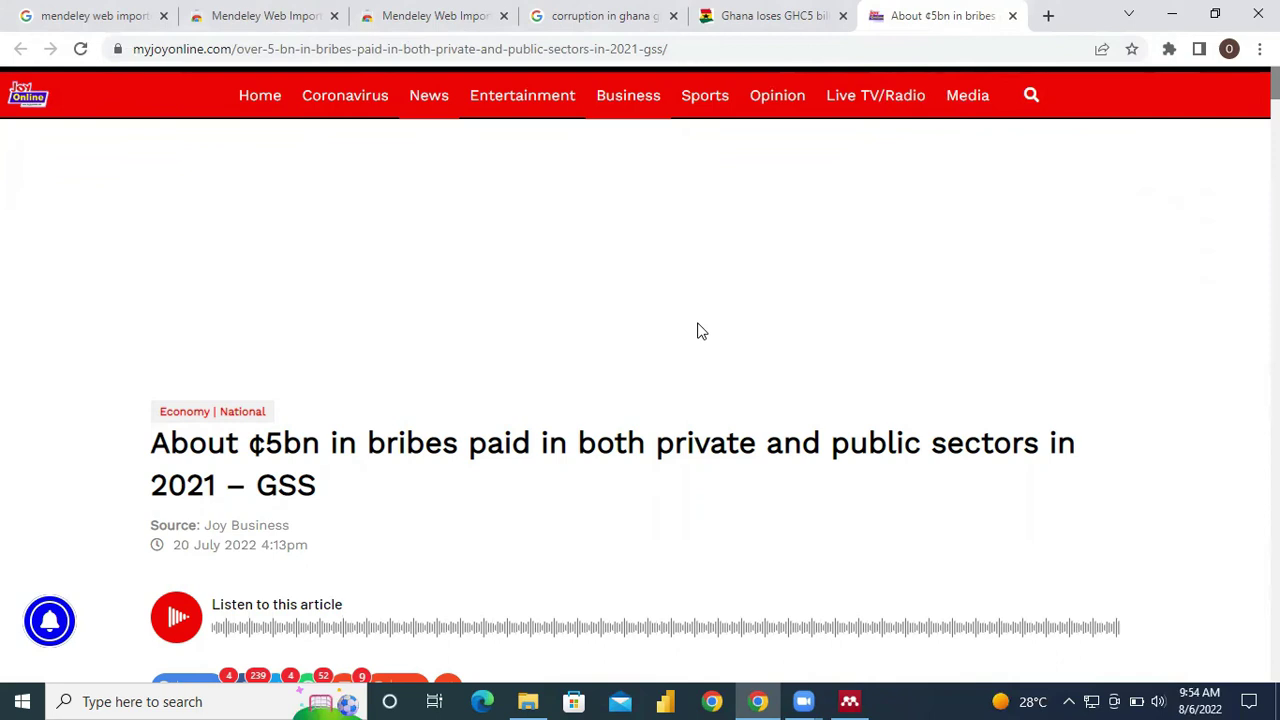
scroll(727, 423, down, 2)
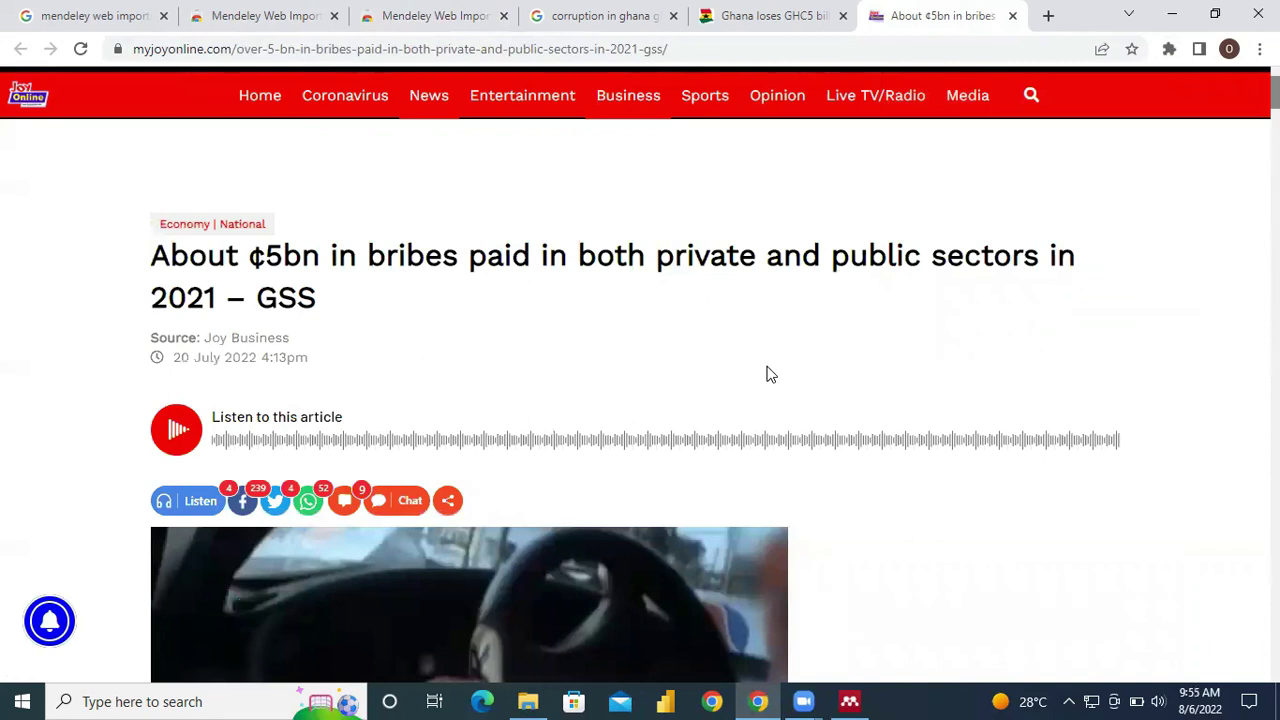
scroll(768, 372, down, 2)
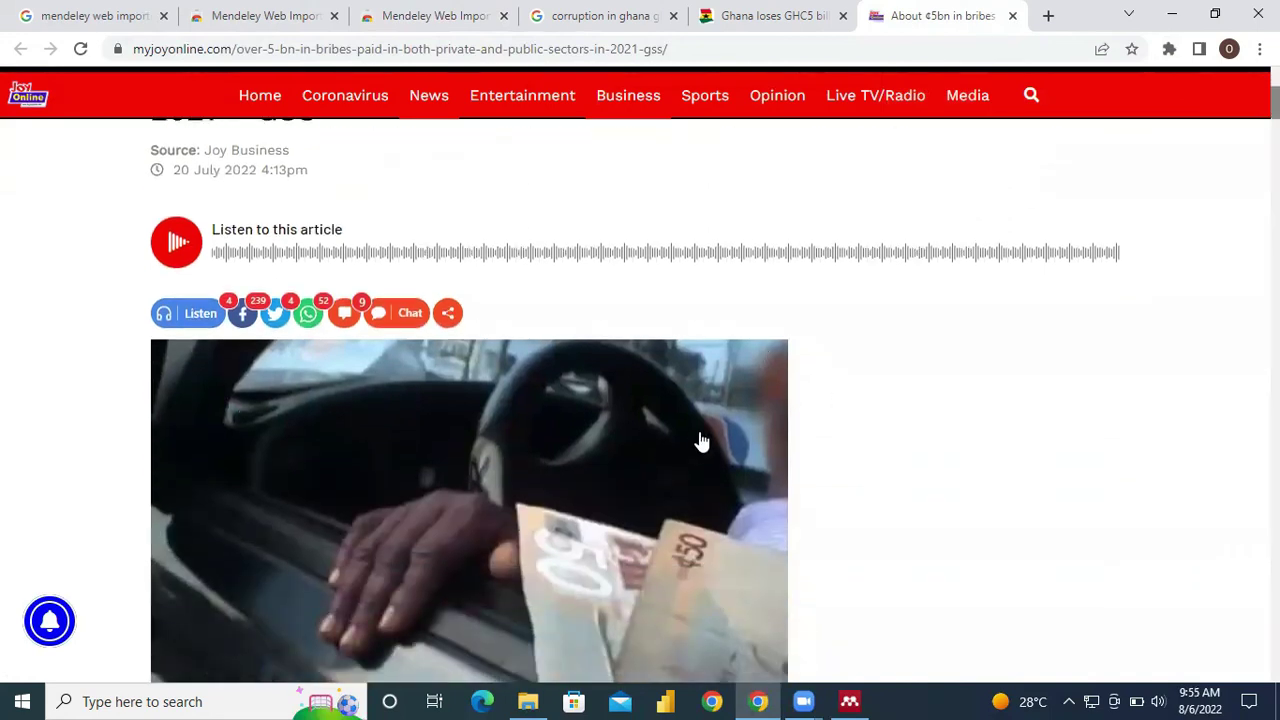
scroll(720, 446, down, 6)
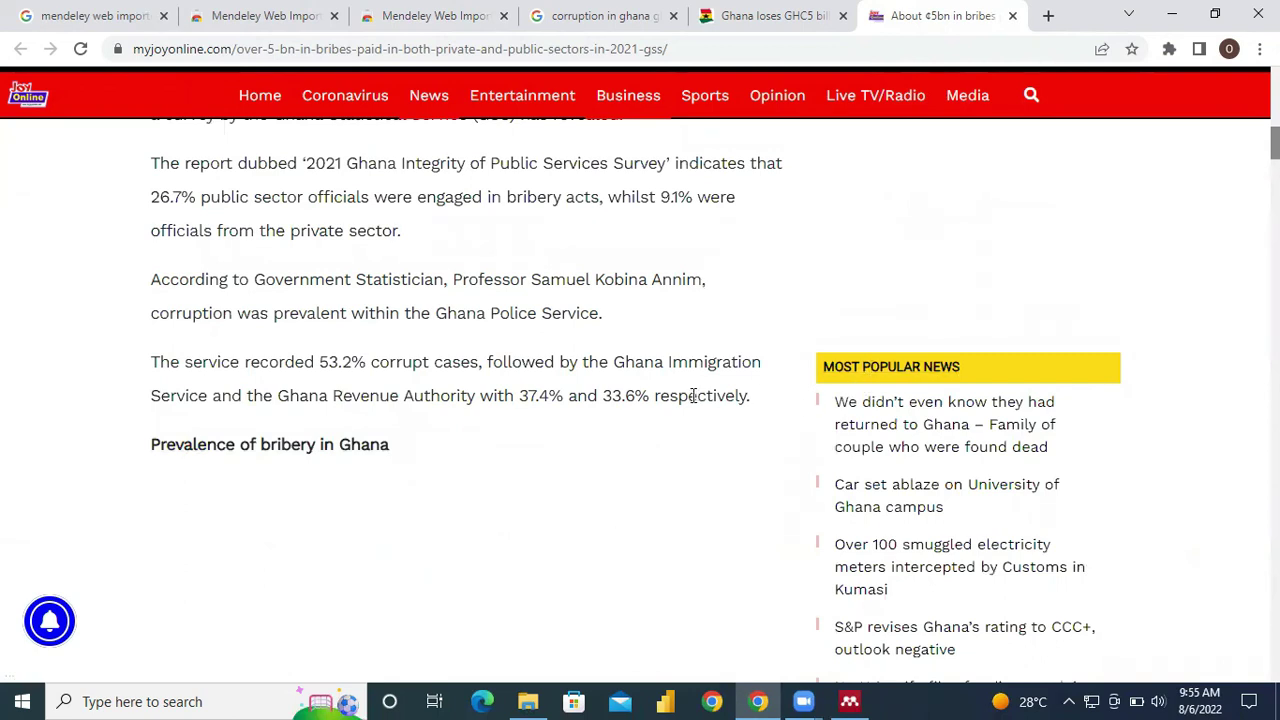
scroll(692, 396, up, 5)
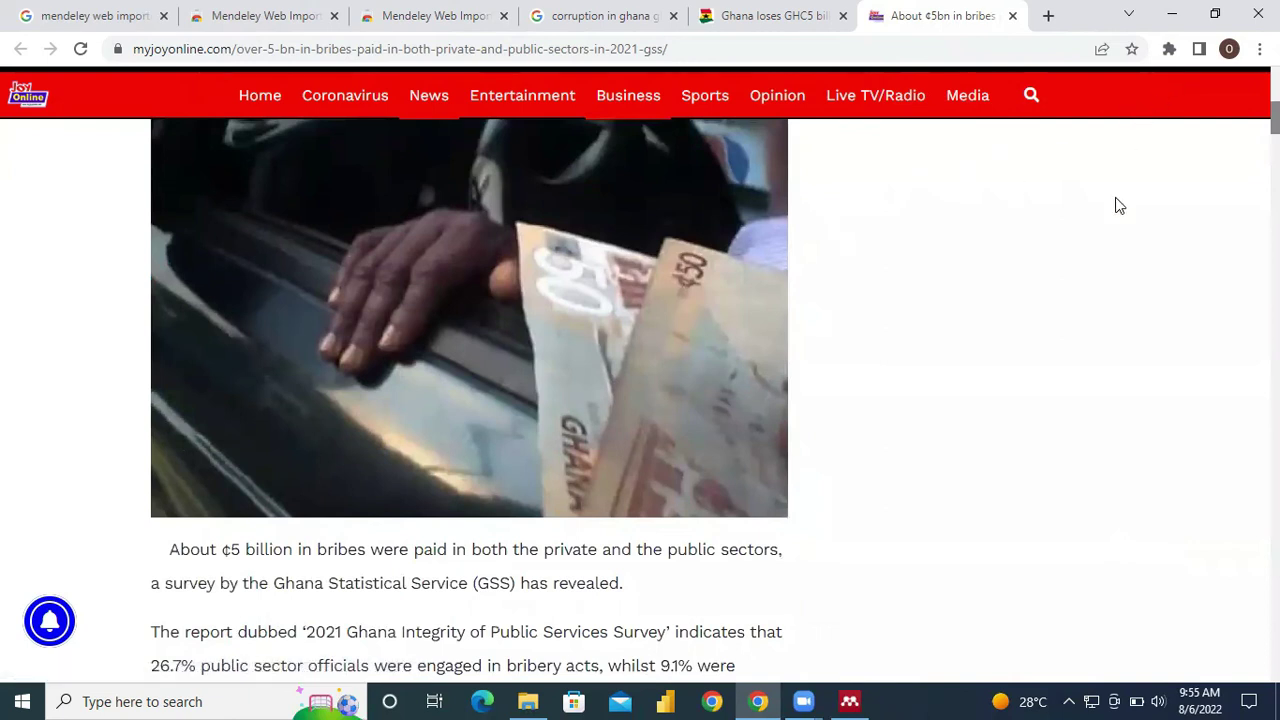
scroll(1117, 297, up, 1)
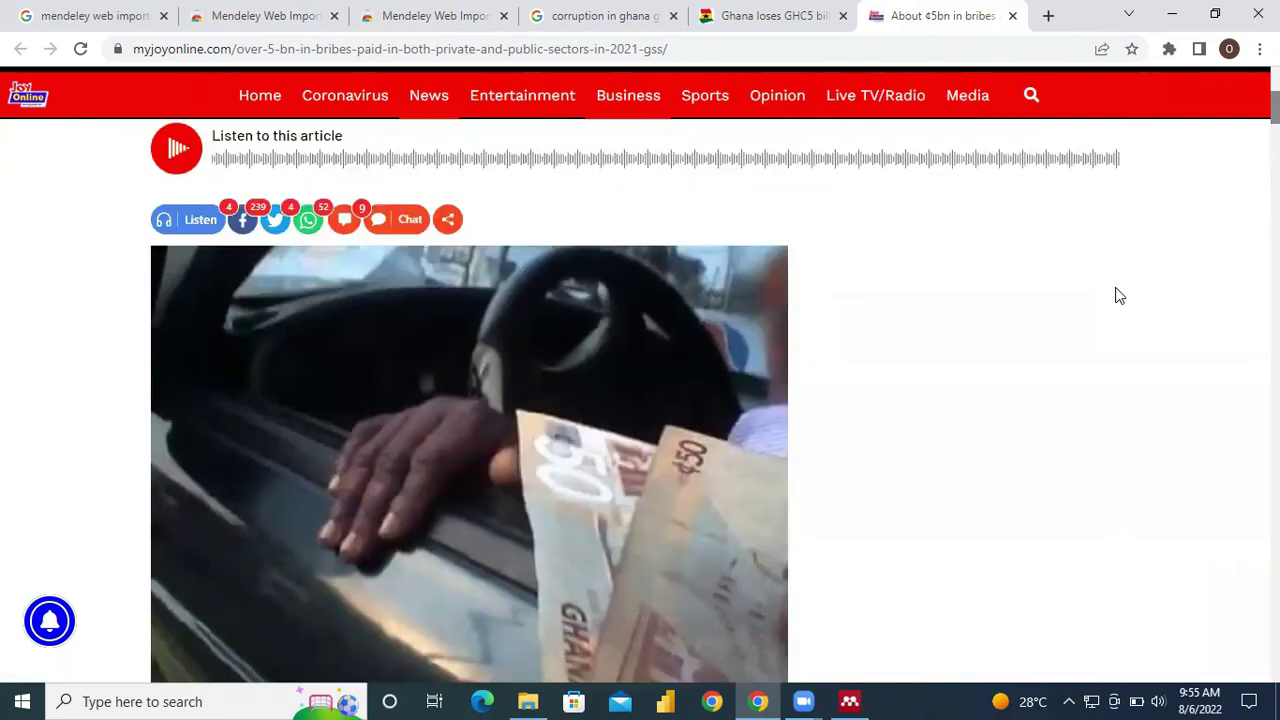